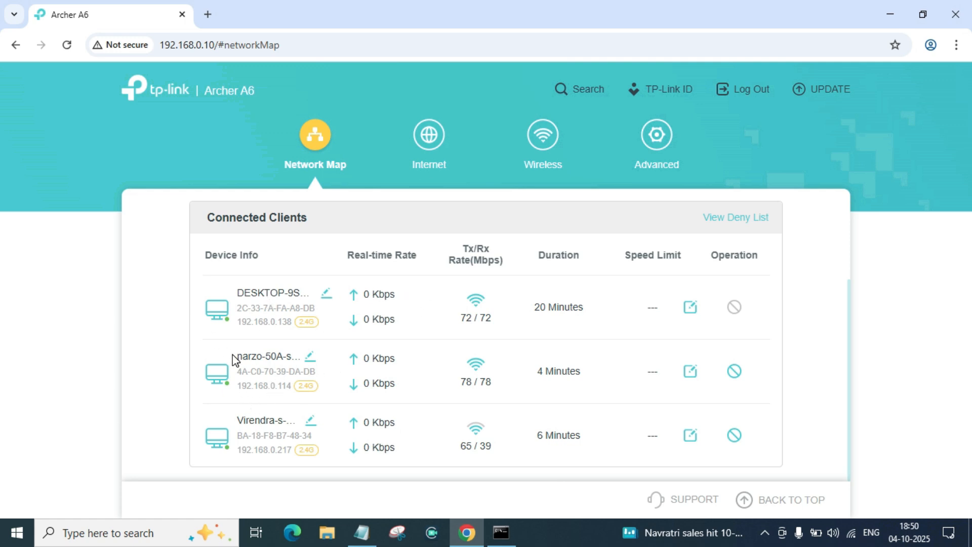
left_click_drag(235, 356, 294, 356)
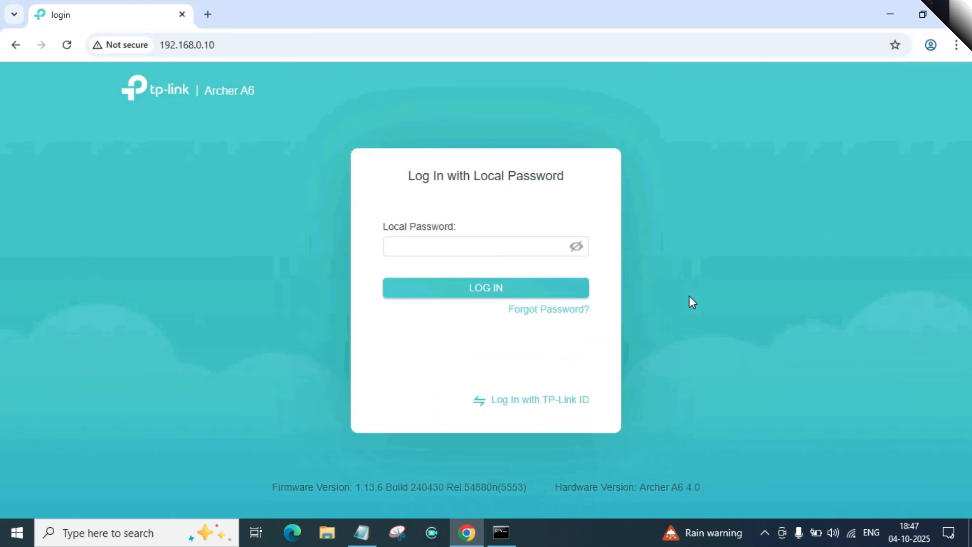
Log in to the router's admin page with the local password
left_click(392, 246)
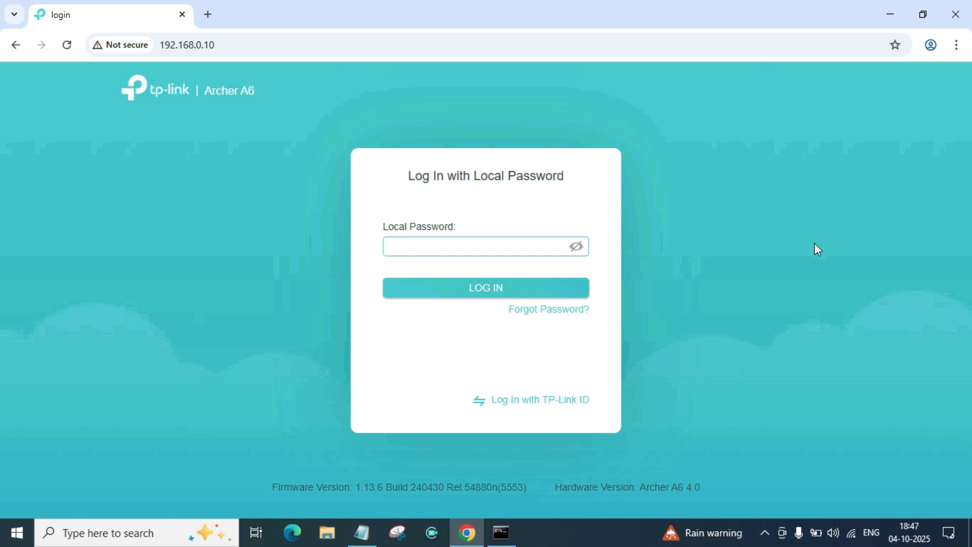
type("a••••••")
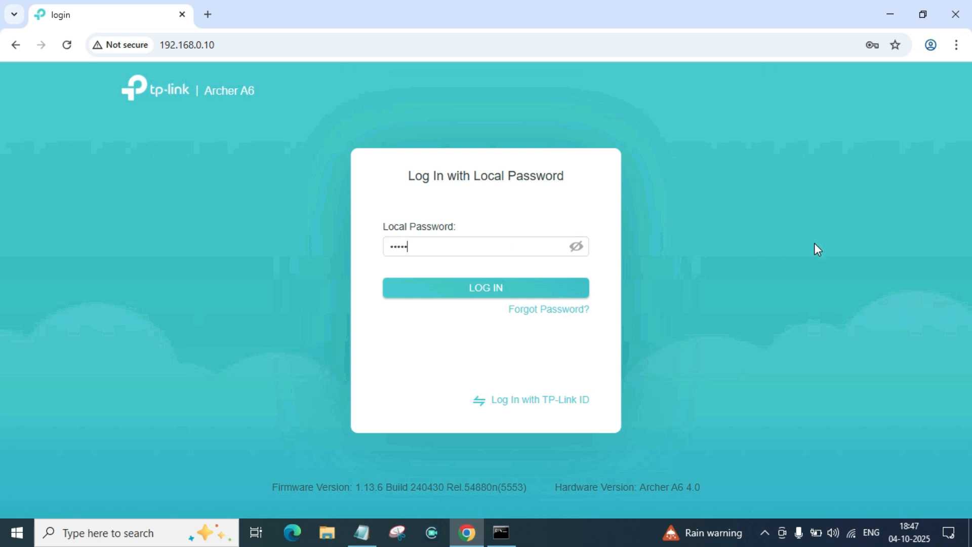
left_click(576, 247)
left_click(475, 286)
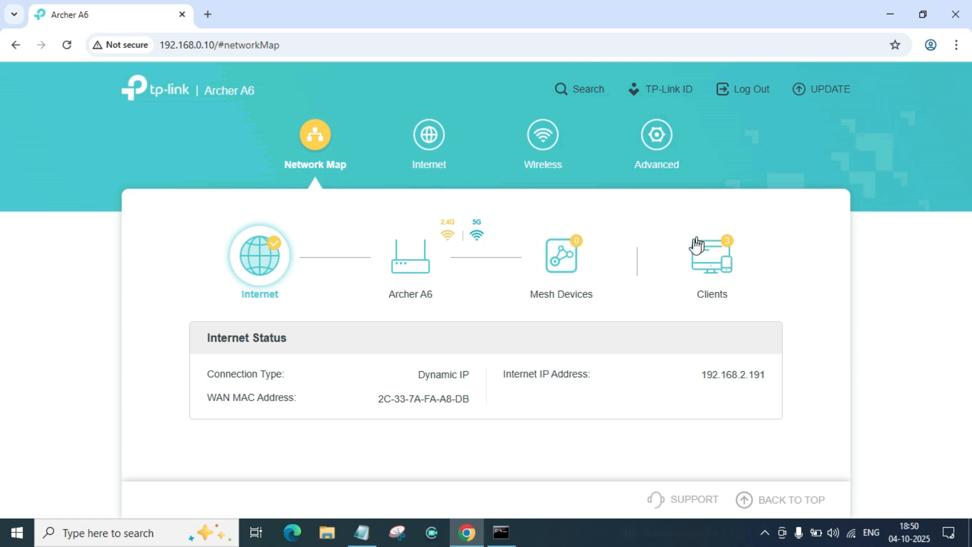
Open the router's connected clients list and locate the narzo-50A device in it
left_click(704, 269)
scroll(827, 269, "down", 3)
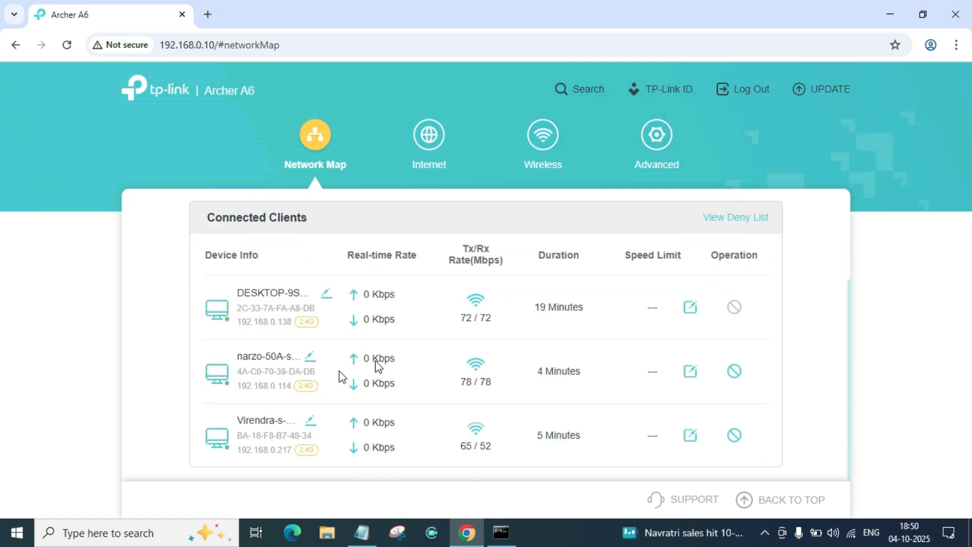
scroll(455, 309, "up", 1)
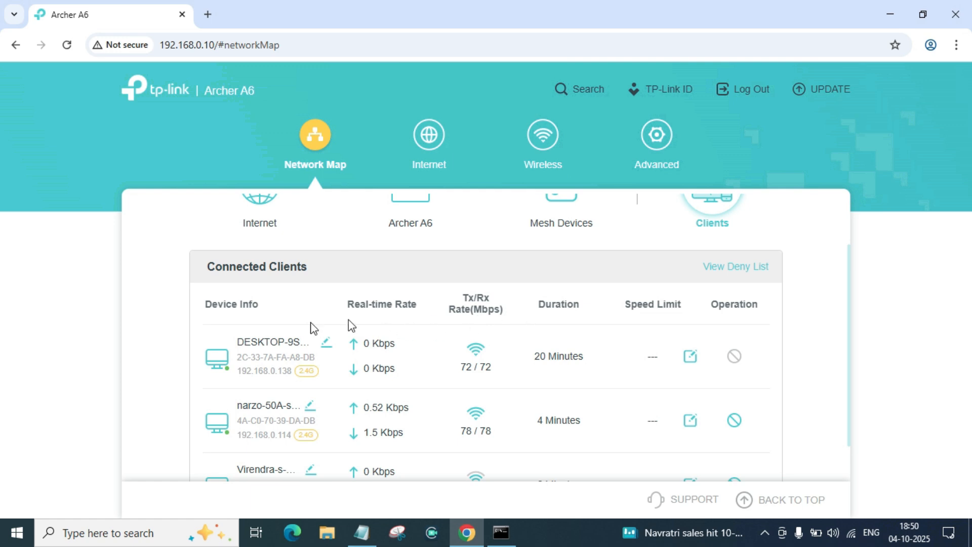
scroll(334, 326, "down", 1)
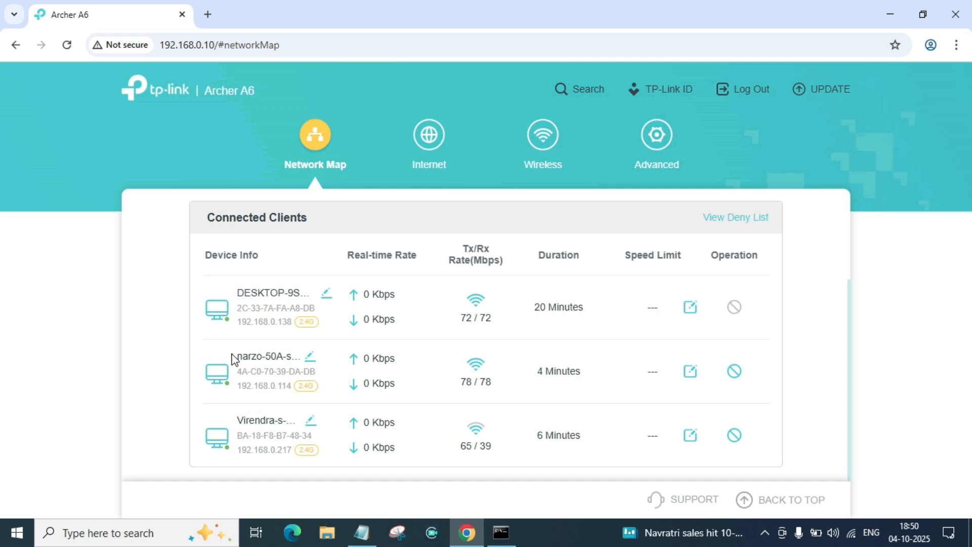
left_click_drag(235, 360, 292, 357)
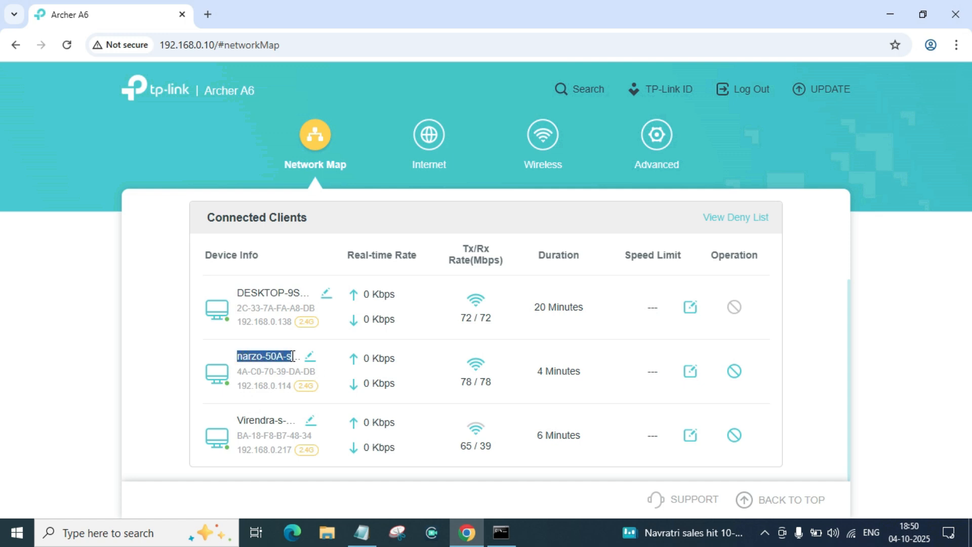
left_click(837, 350)
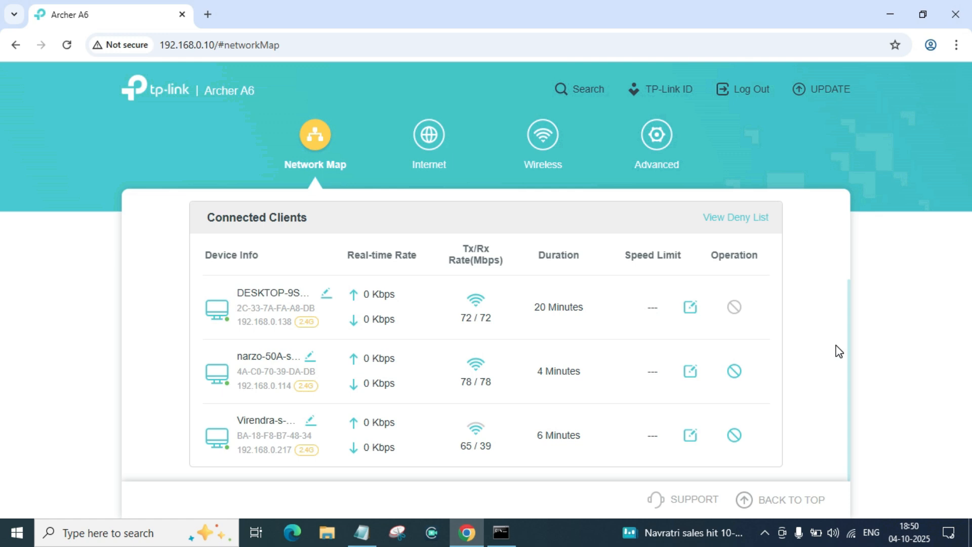
left_click_drag(237, 356, 298, 354)
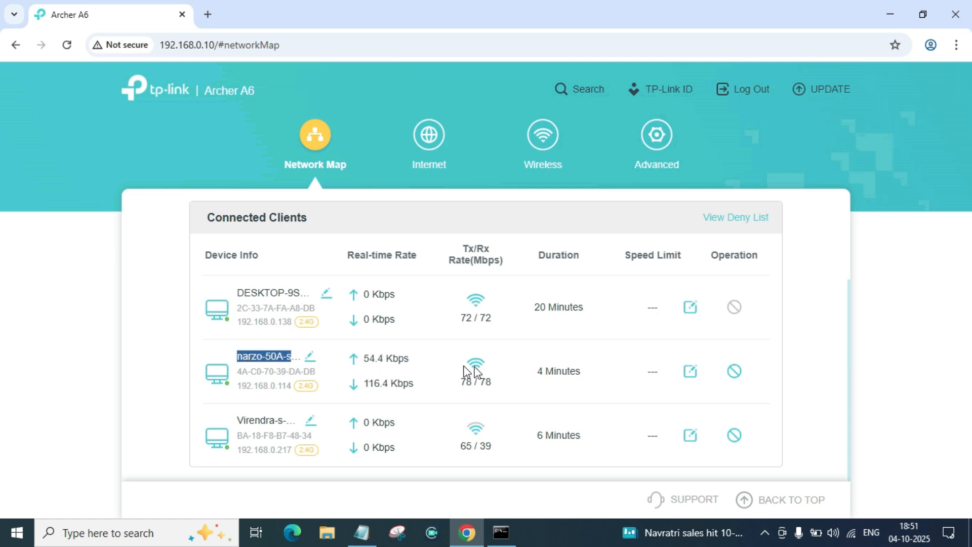
Block the narzo-50A device from accessing the network and confirm the block
left_click_drag(707, 257, 764, 258)
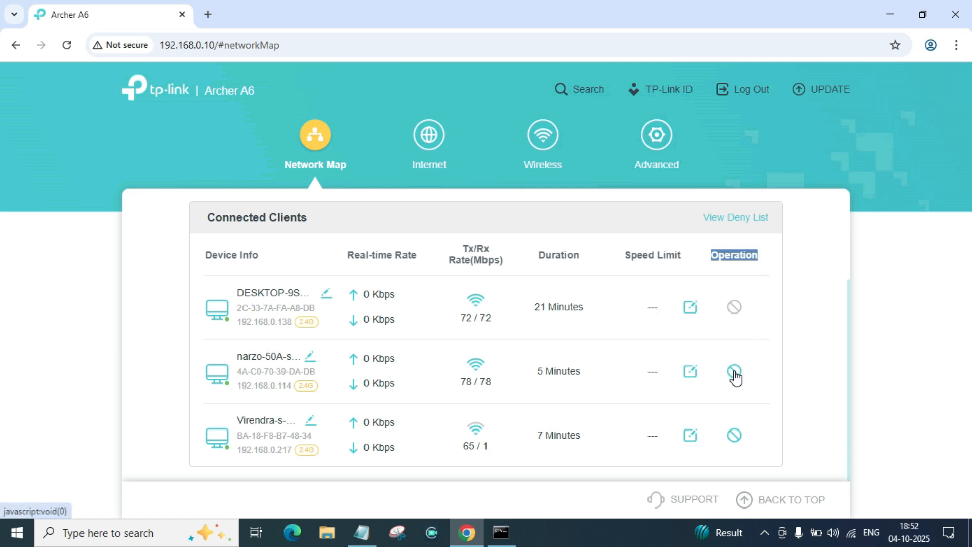
left_click(734, 373)
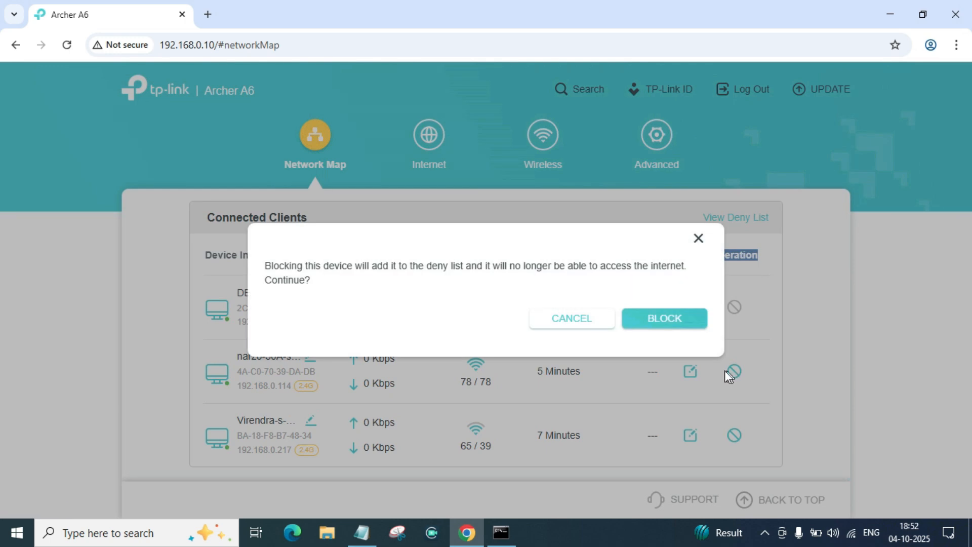
left_click(663, 324)
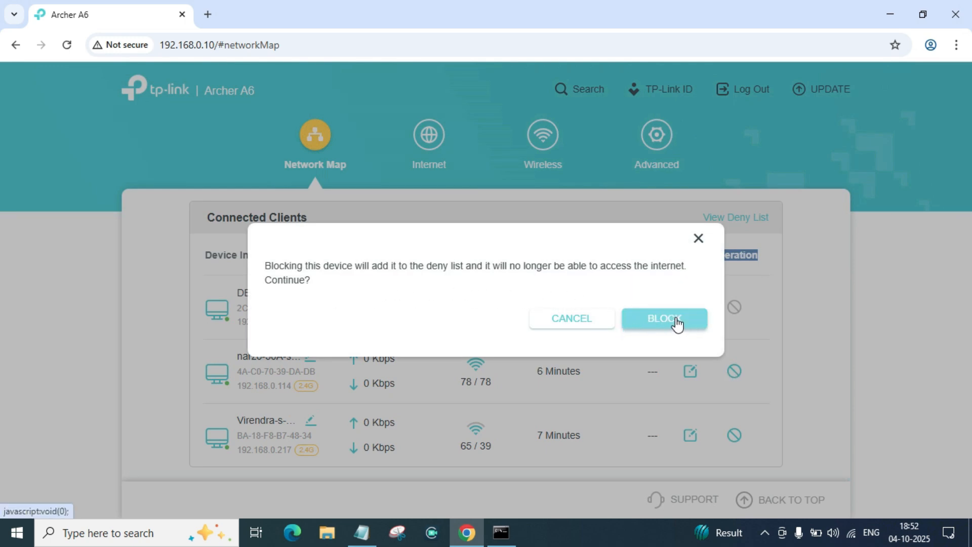
left_click(677, 322)
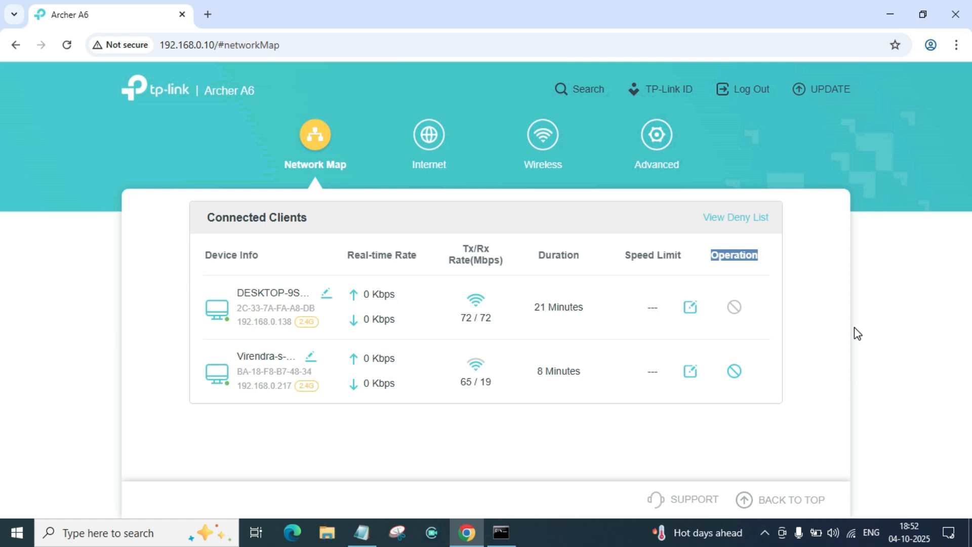
Open the deny list and remove the narzo-50A-skm device from it to unblock it
left_click(731, 219)
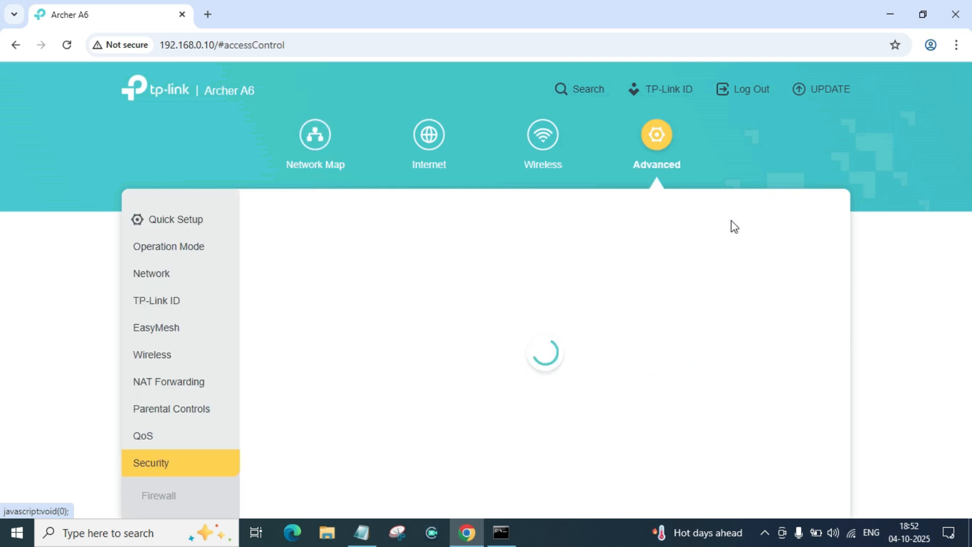
scroll(746, 271, "down", 1)
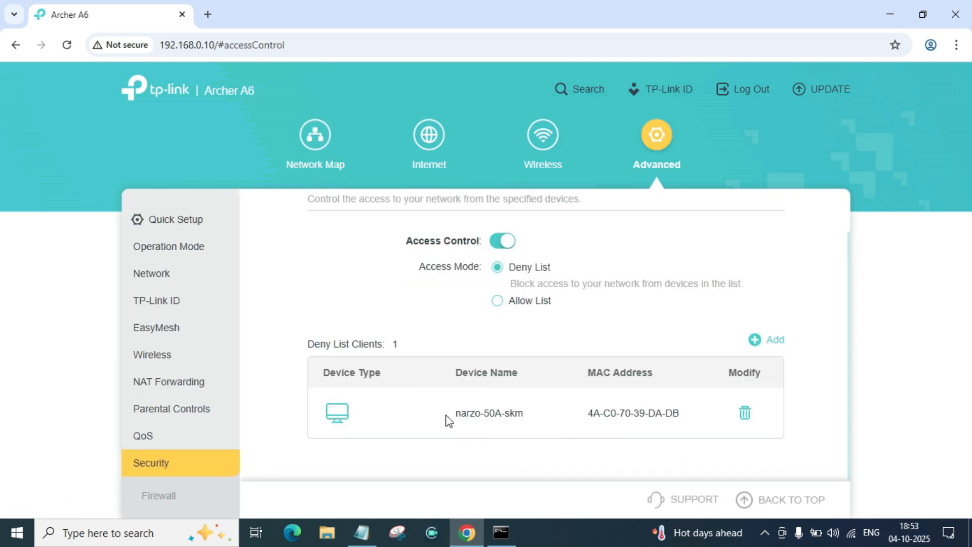
left_click_drag(455, 413, 505, 413)
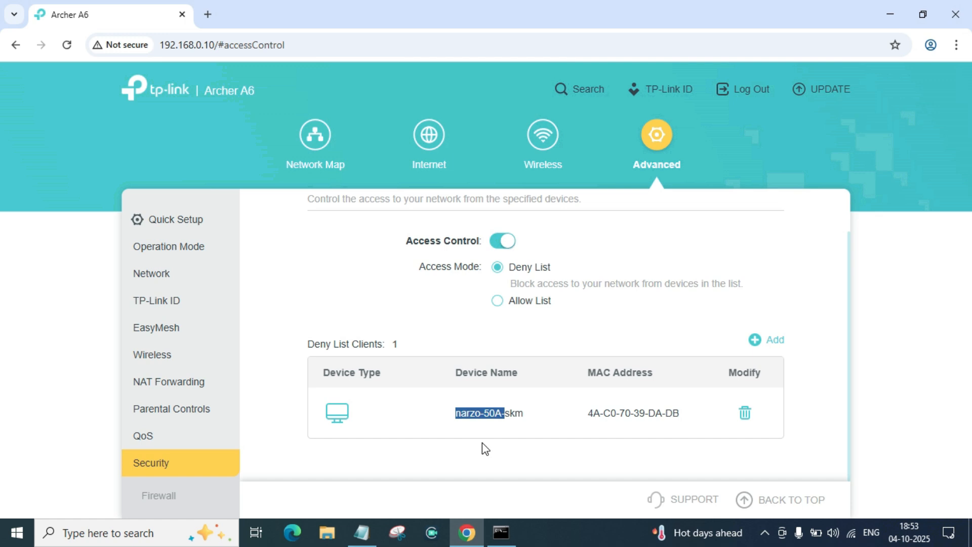
left_click(483, 445)
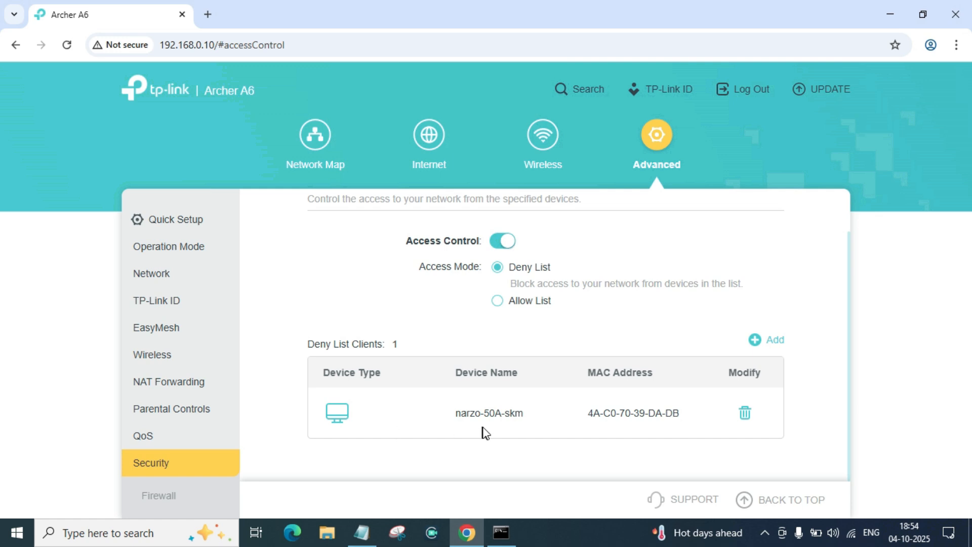
left_click_drag(451, 414, 529, 414)
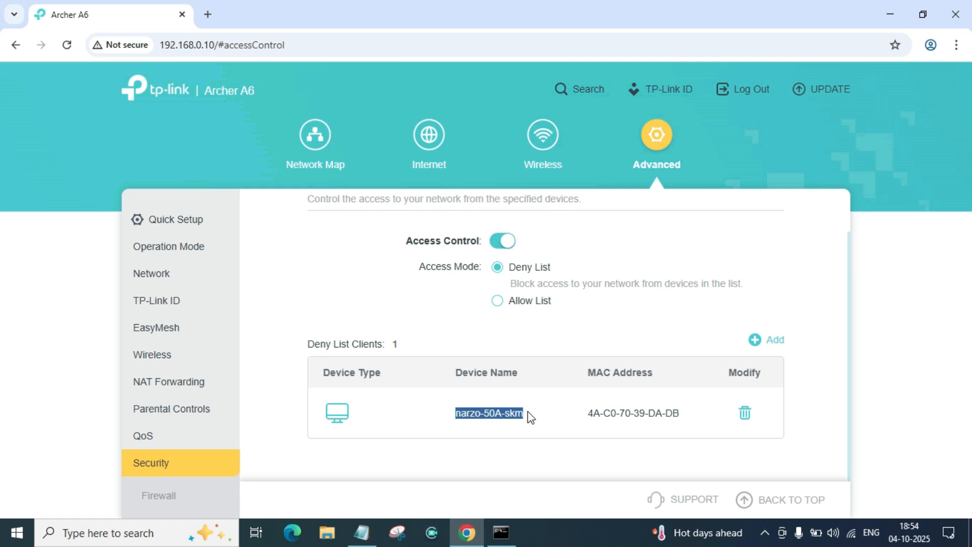
left_click(745, 414)
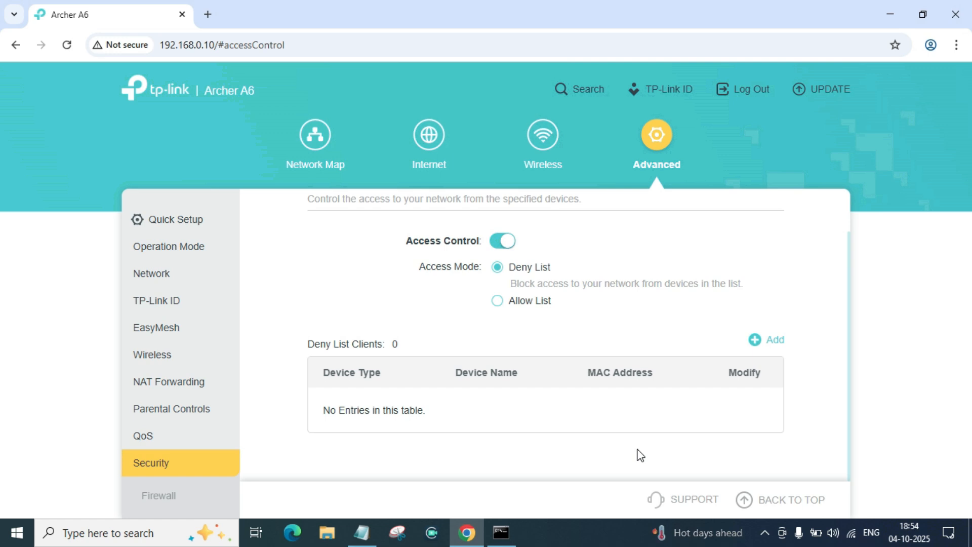
Return to the network map and check the connected clients list for the unblocked narzo-50A device
scroll(640, 455, "up", 2)
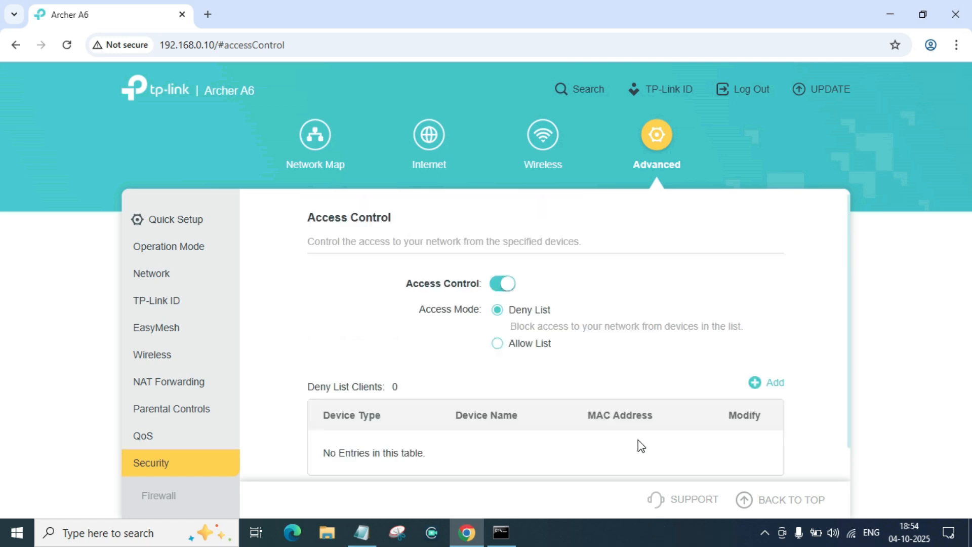
left_click(315, 165)
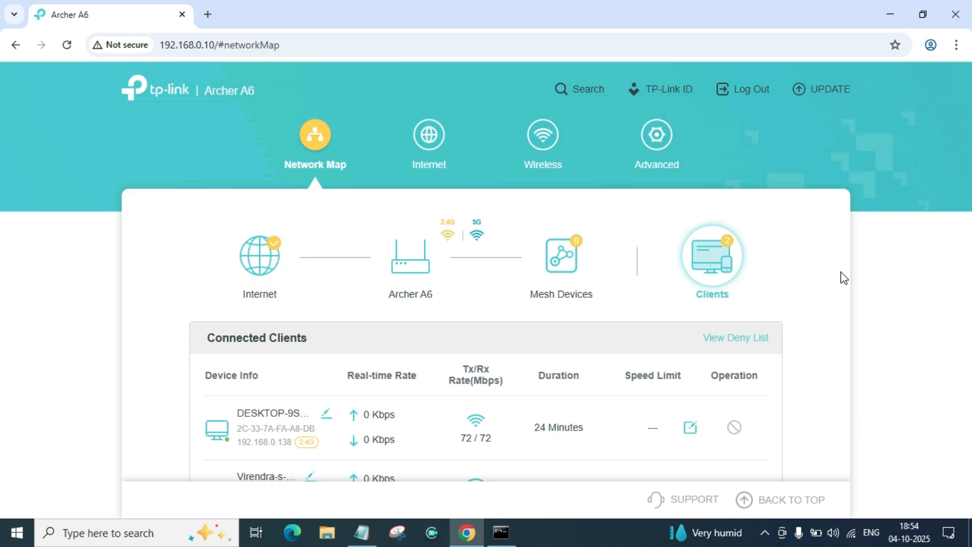
scroll(841, 272, "down", 3)
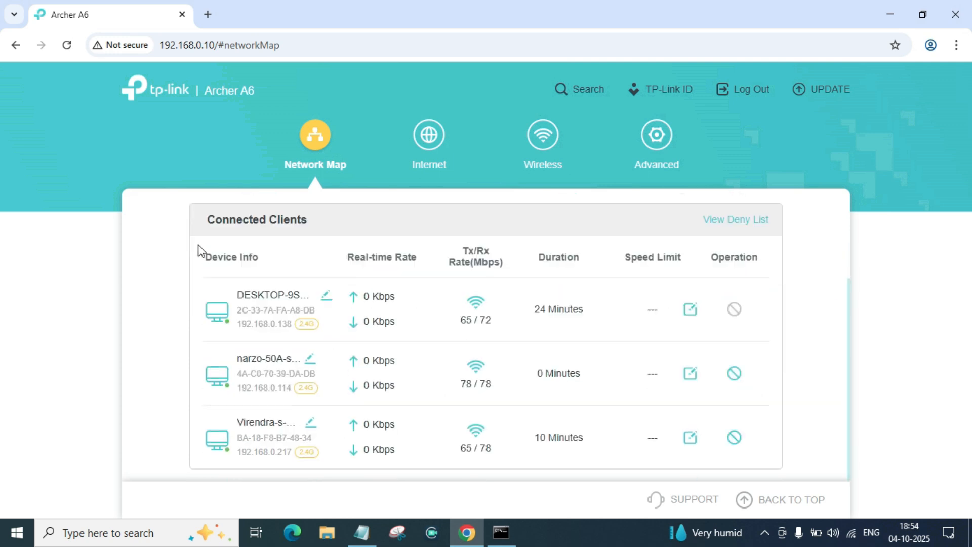
left_click_drag(205, 217, 306, 220)
left_click_drag(236, 357, 284, 353)
left_click(285, 354)
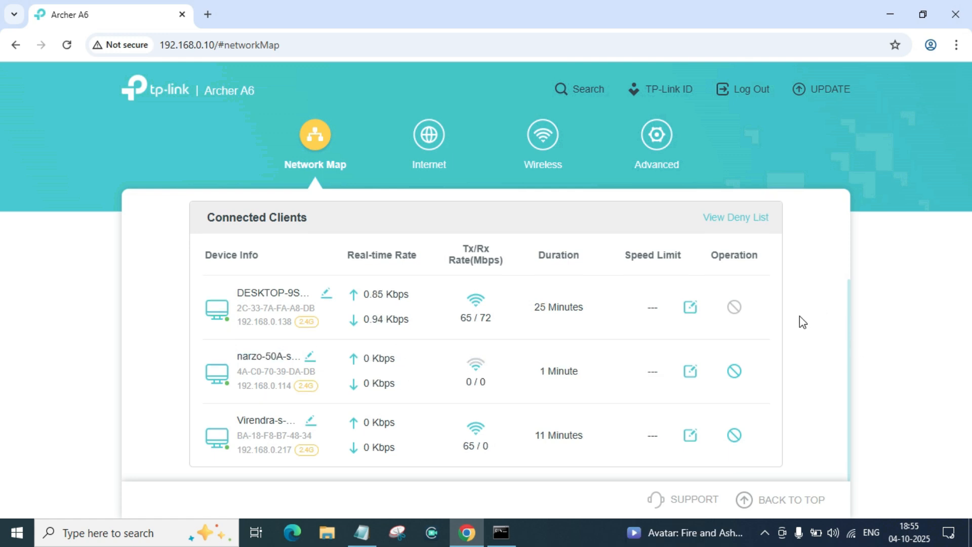
scroll(802, 322, "up", 2)
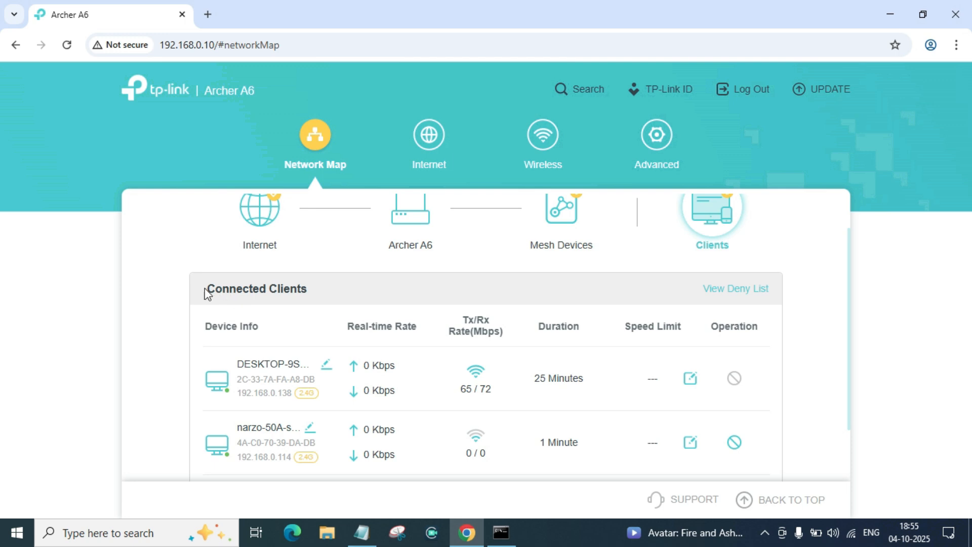
left_click_drag(206, 288, 309, 289)
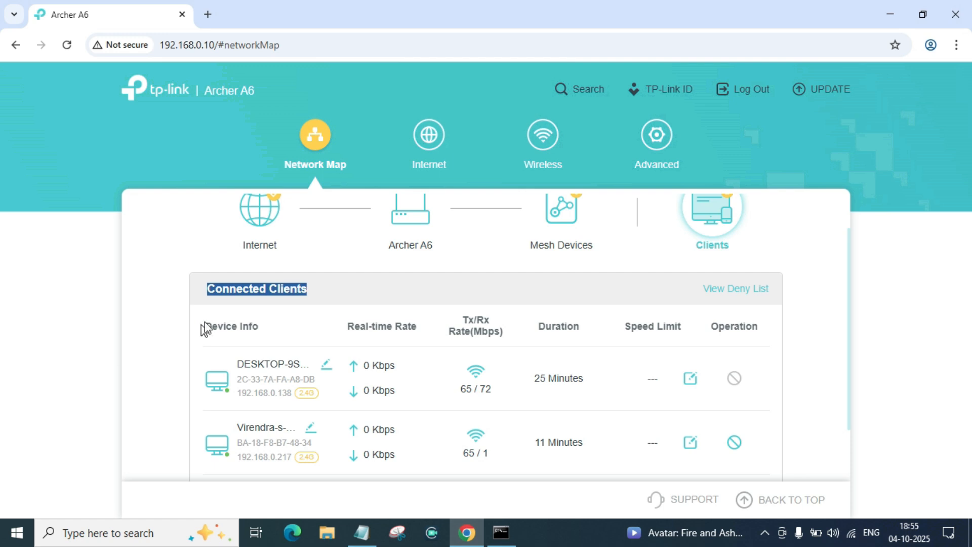
left_click_drag(204, 326, 264, 330)
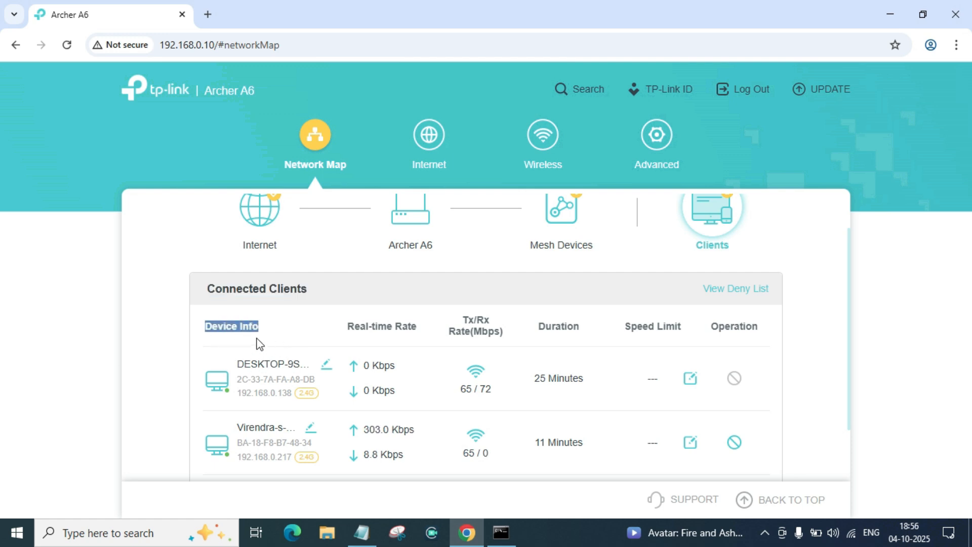
left_click_drag(201, 329, 266, 331)
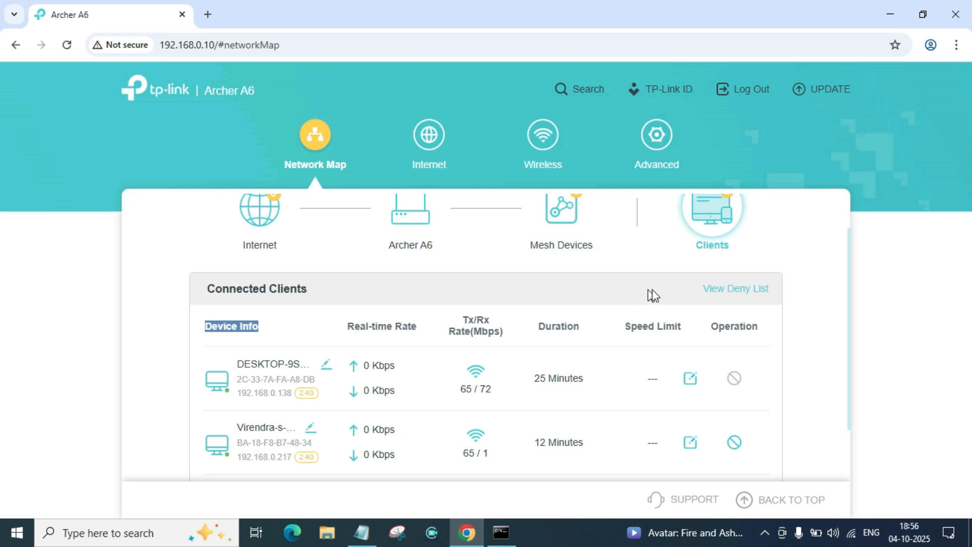
Open the Access Control settings from the deny list link and switch Access Control off and back on
left_click(730, 291)
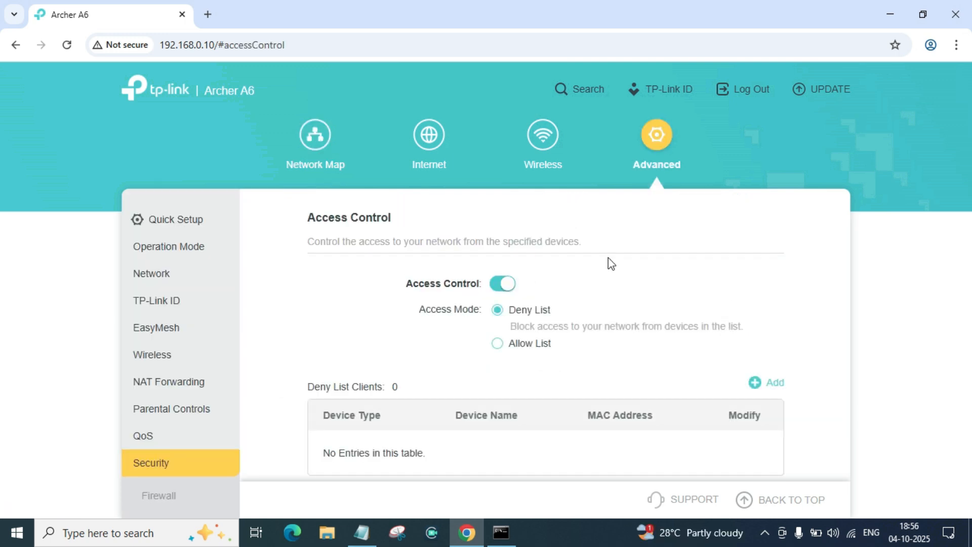
left_click_drag(306, 219, 404, 220)
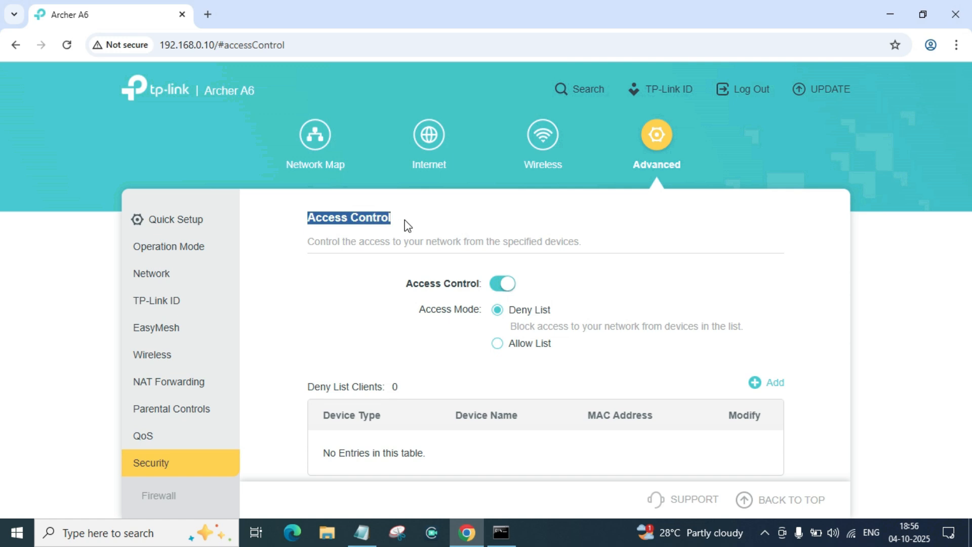
left_click(333, 287)
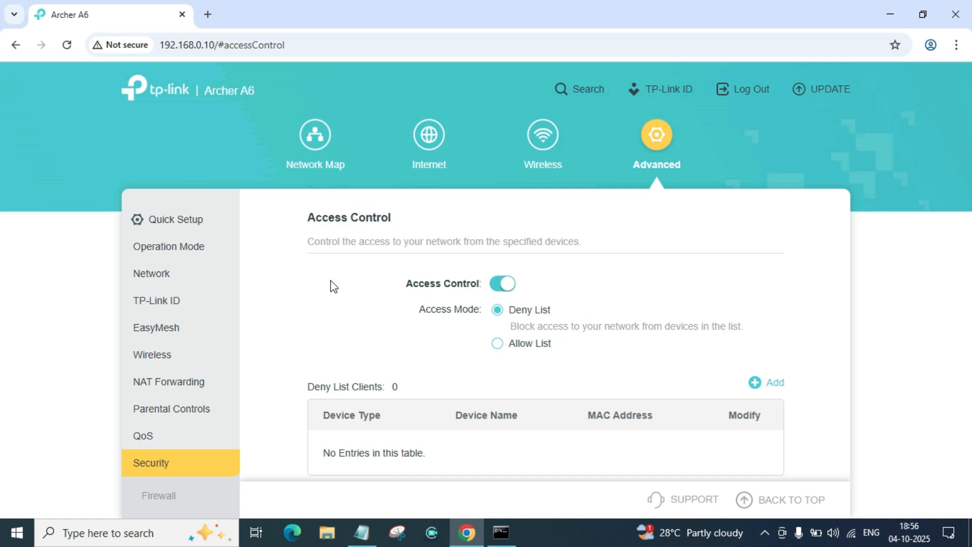
left_click(496, 285)
left_click(506, 286)
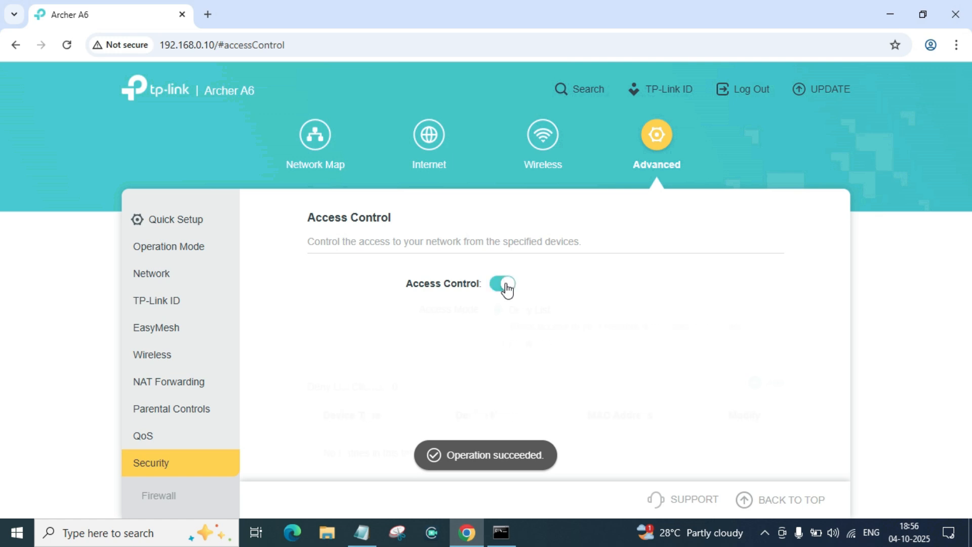
Set the Access Control access mode to Allow List
left_click_drag(431, 311, 483, 311)
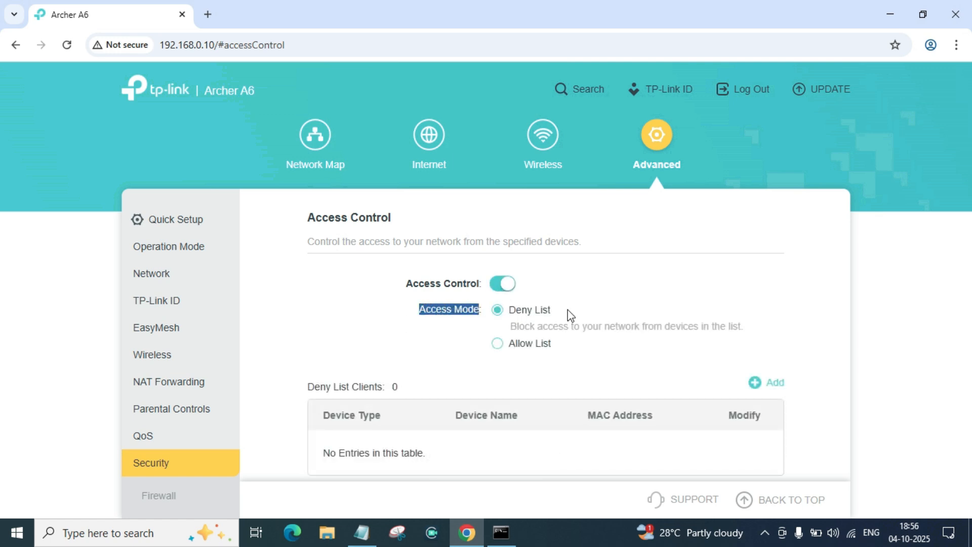
left_click(498, 344)
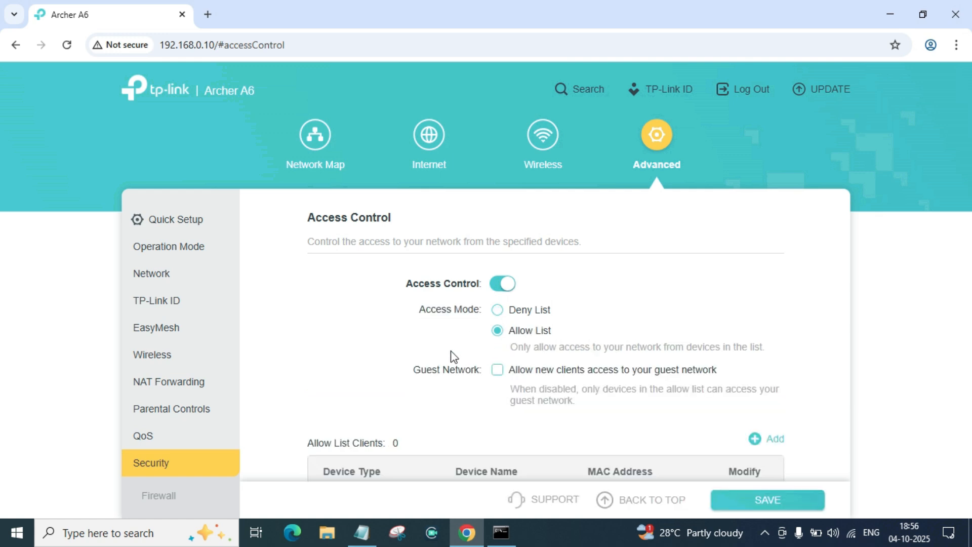
scroll(390, 354, "down", 1)
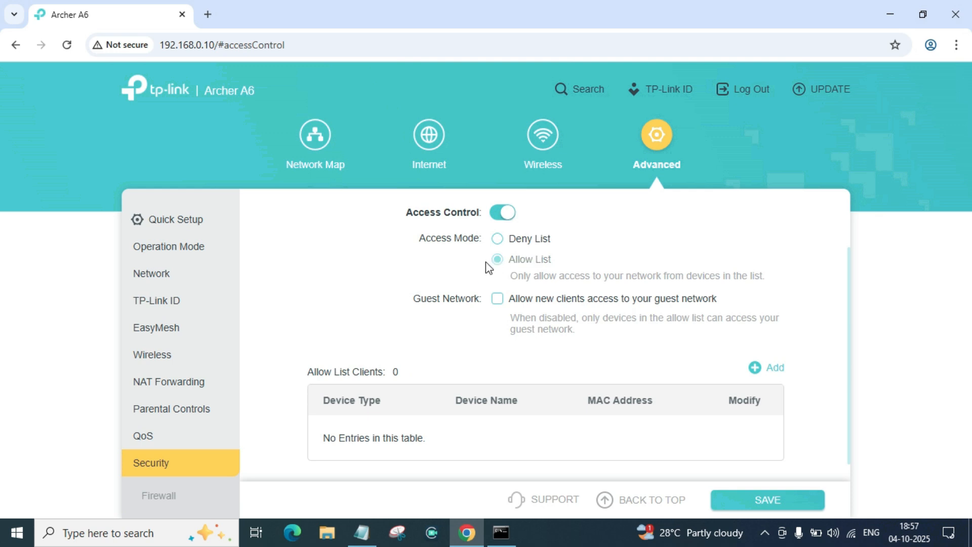
Try to add a device to the allow list manually with the device name and MAC address left empty
left_click(762, 370)
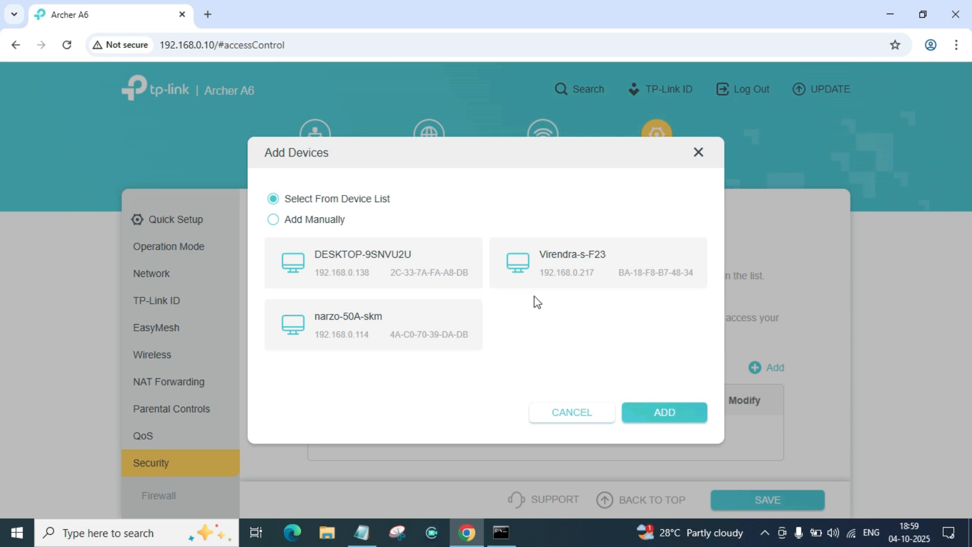
left_click(274, 220)
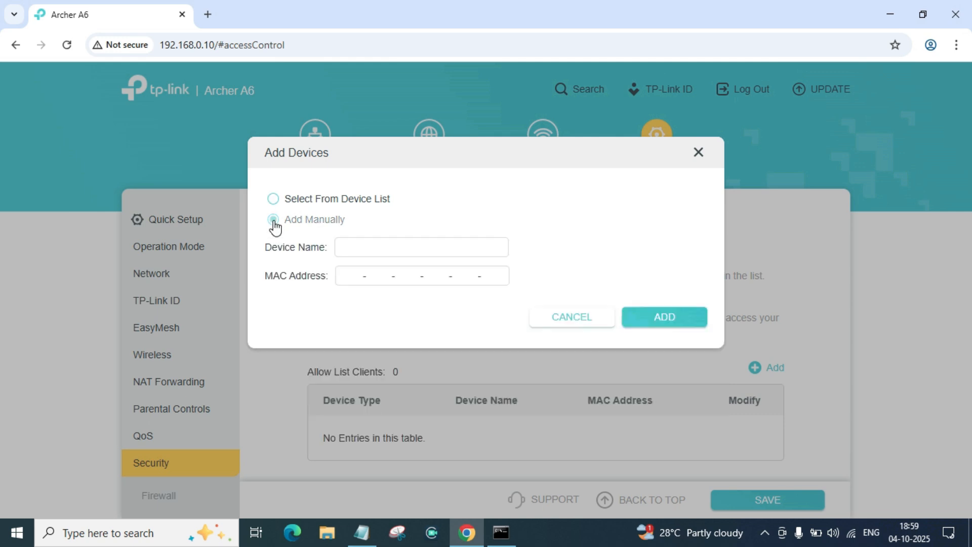
left_click(661, 320)
left_click(461, 252)
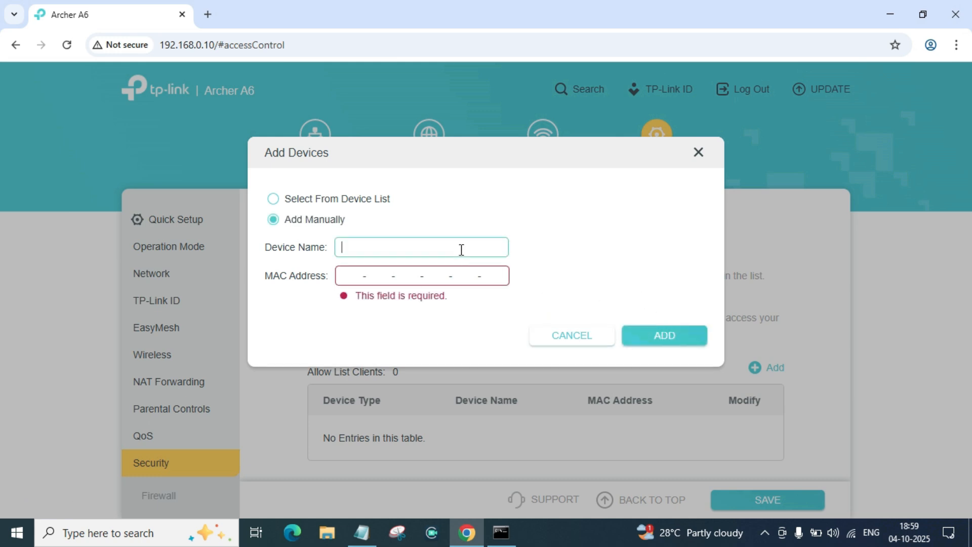
left_click(612, 263)
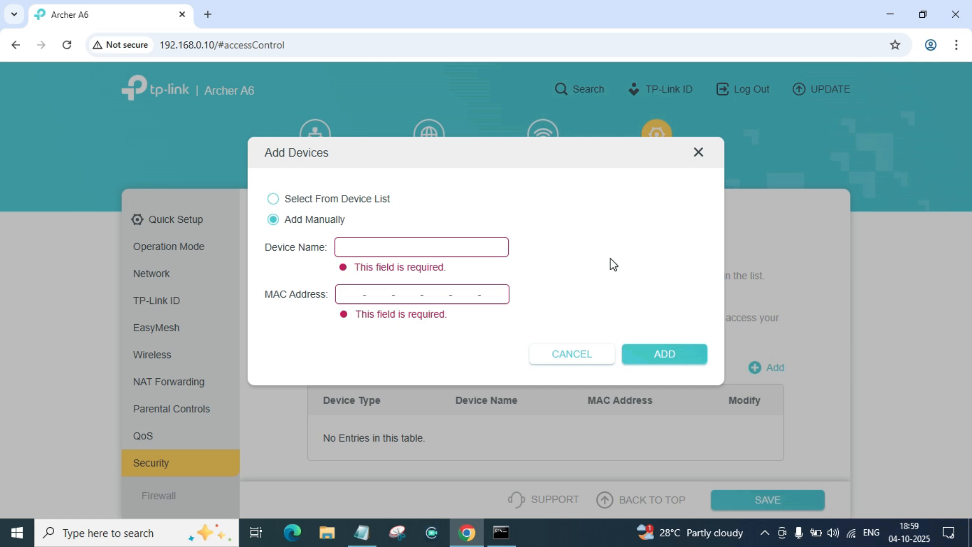
left_click(357, 246)
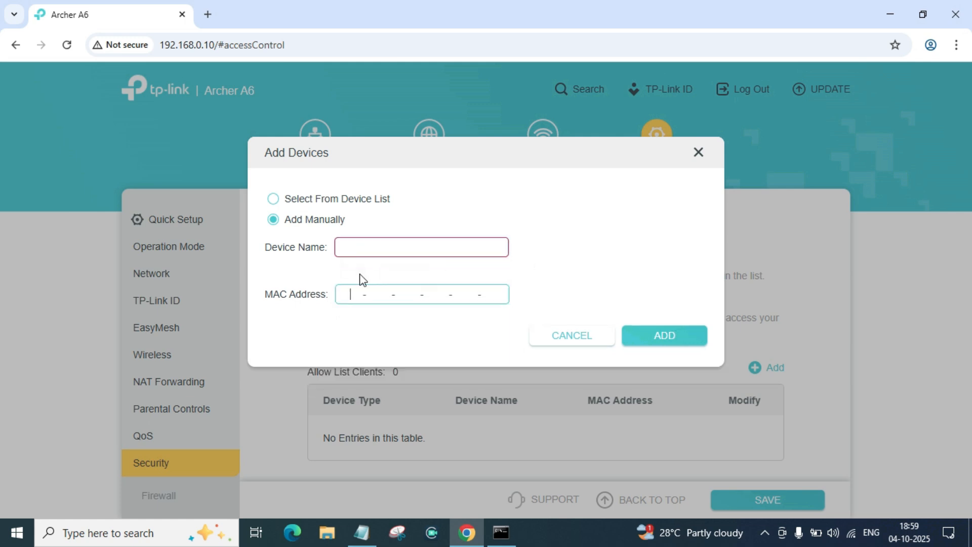
left_click(364, 274)
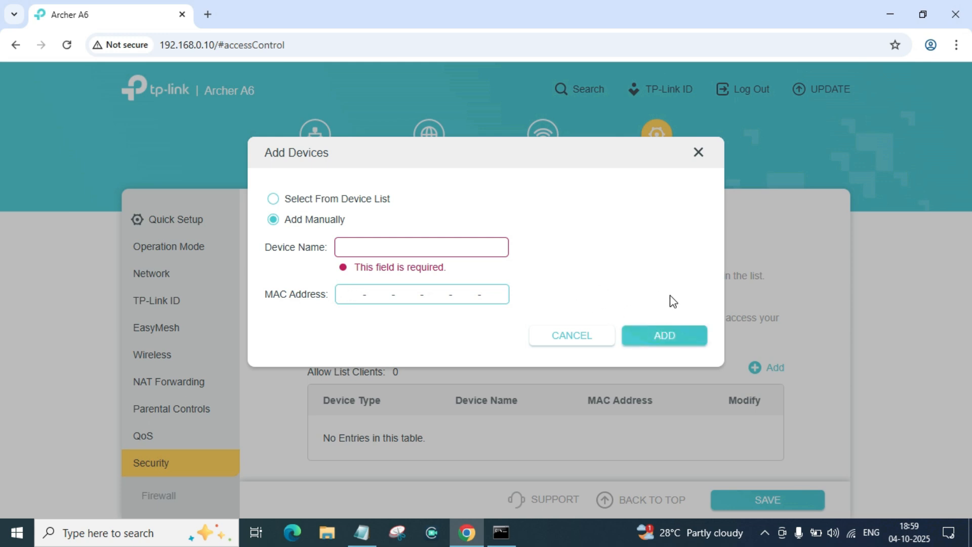
Add the F23 phone to the allow list by selecting it from the device list
left_click(272, 201)
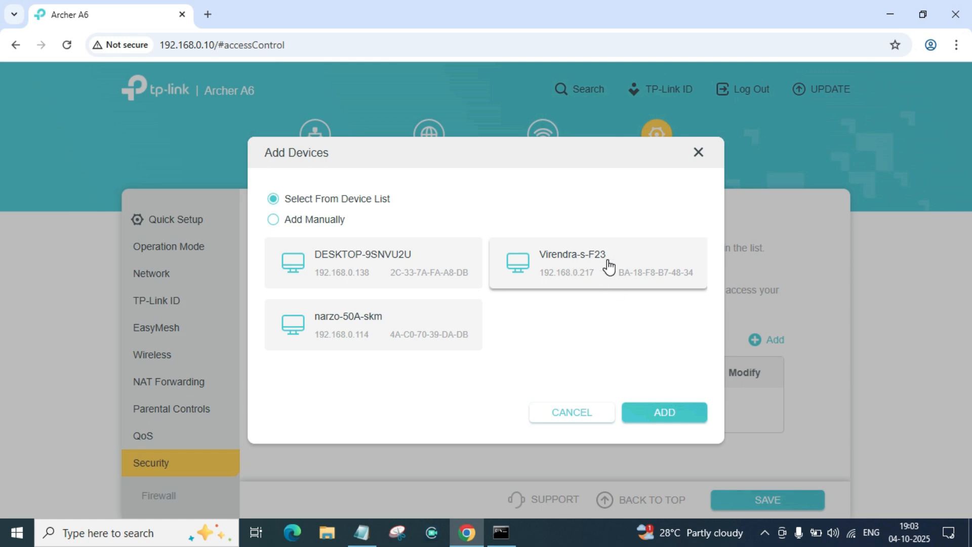
left_click(664, 413)
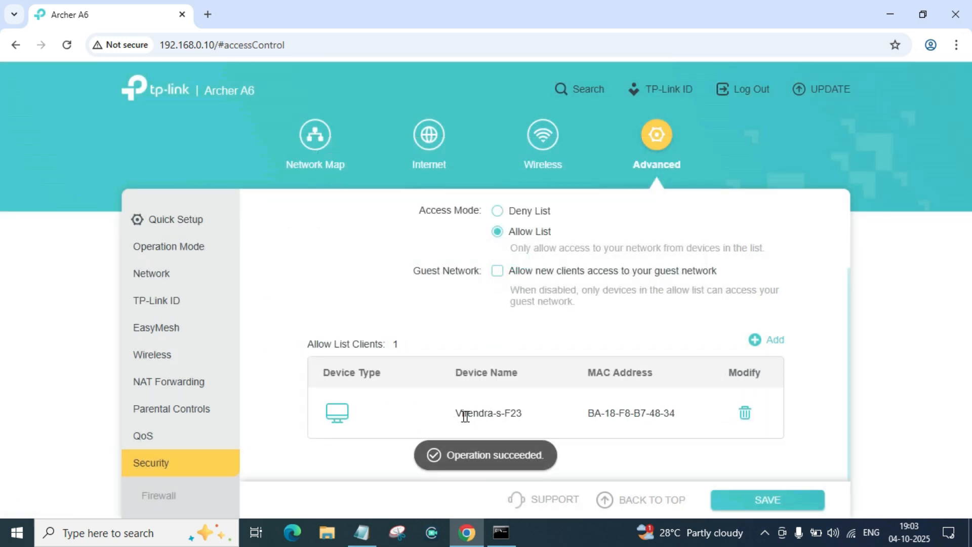
left_click_drag(454, 413, 523, 414)
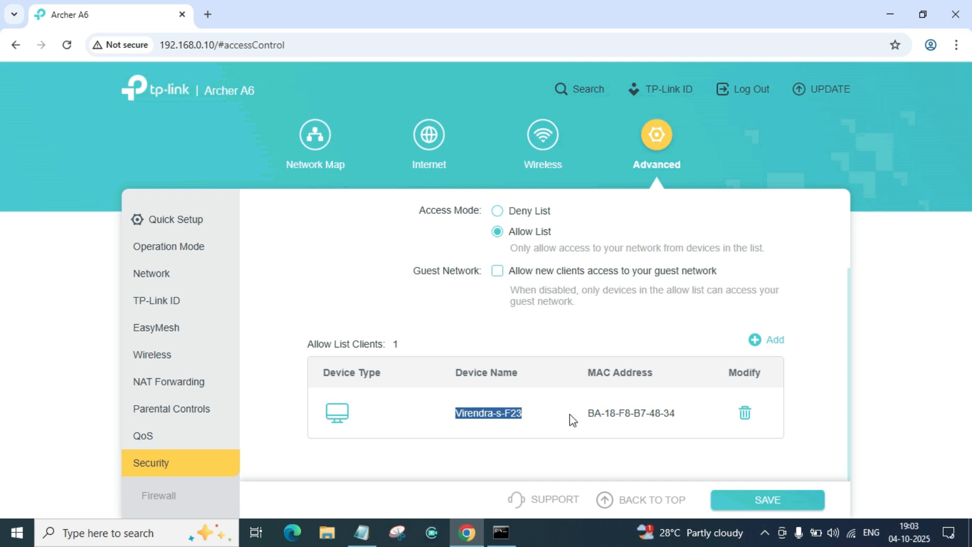
Add the narzo-50A-skm device from the device list to the allow list
left_click(762, 346)
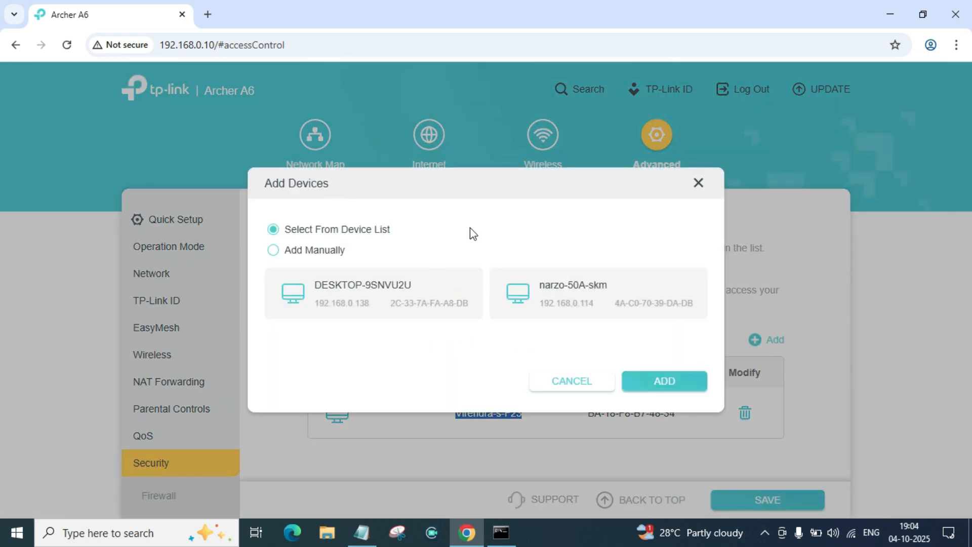
left_click(614, 302)
left_click(664, 380)
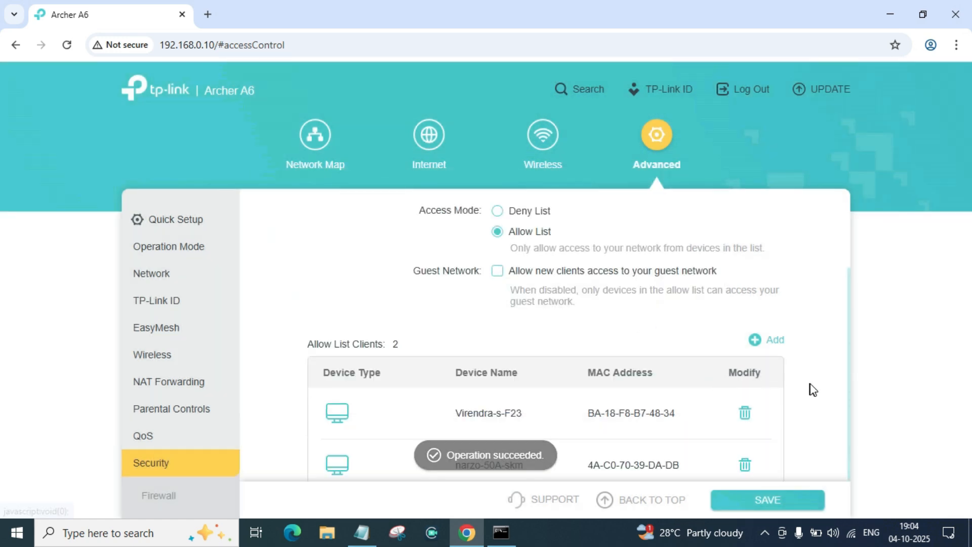
scroll(811, 391, "down", 1)
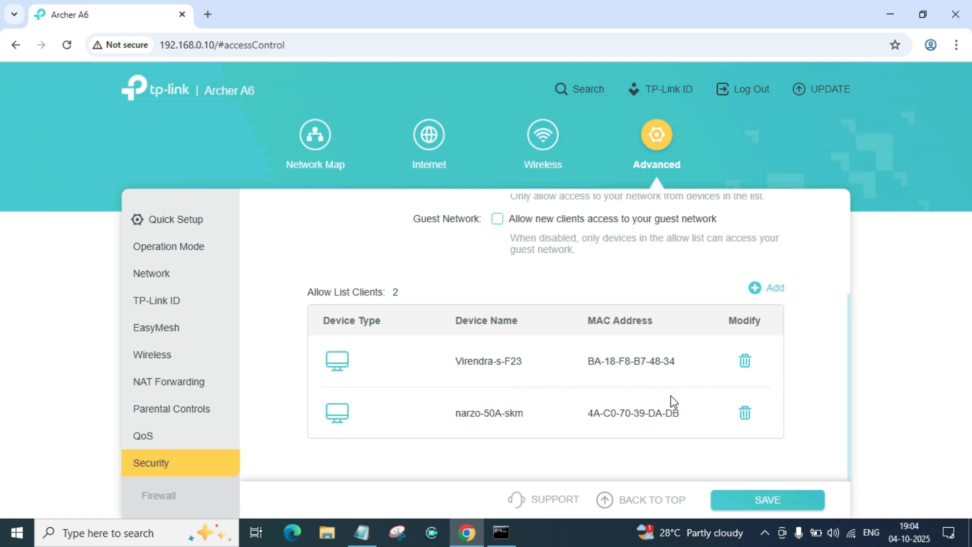
Remove the narzo-50A-skm device from the allow list, keeping the F23 phone in it
left_click(746, 416)
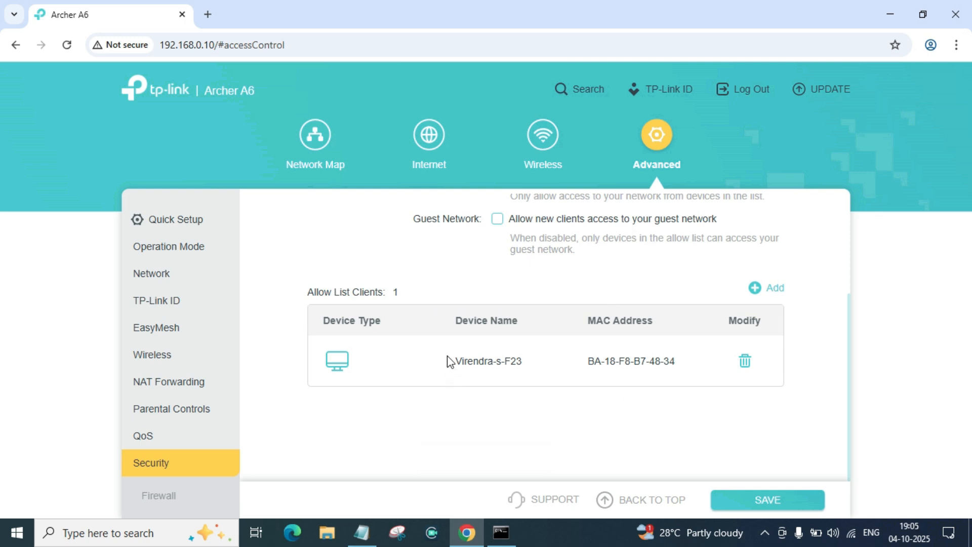
left_click_drag(447, 360, 503, 361)
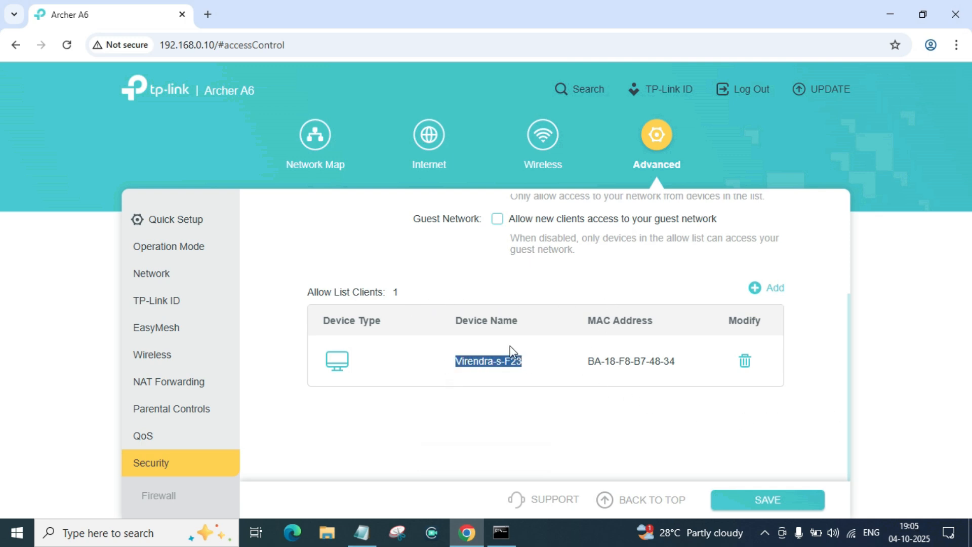
left_click(405, 296)
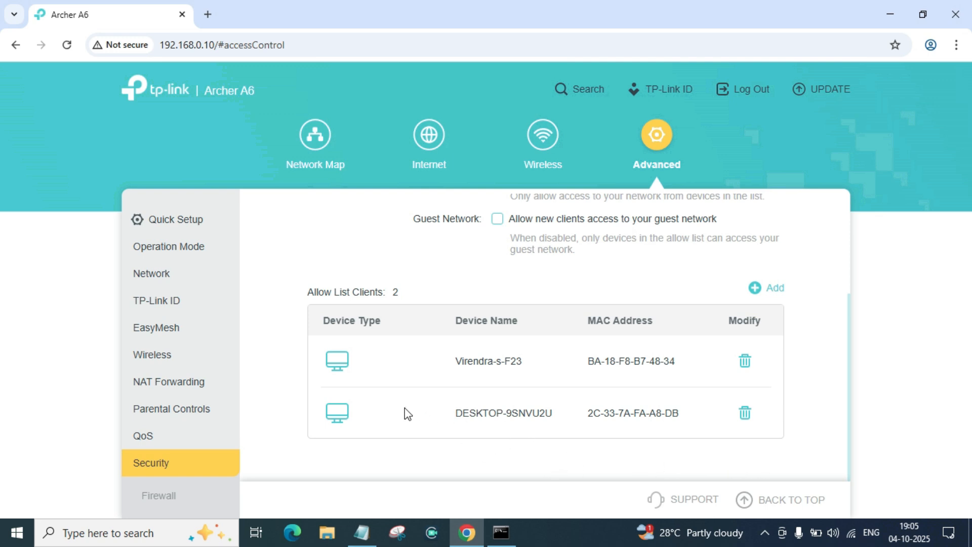
Check the DESKTOP-9SNVU2U entry in the allow list and view the Access Control page in full screen
left_click_drag(455, 412, 561, 415)
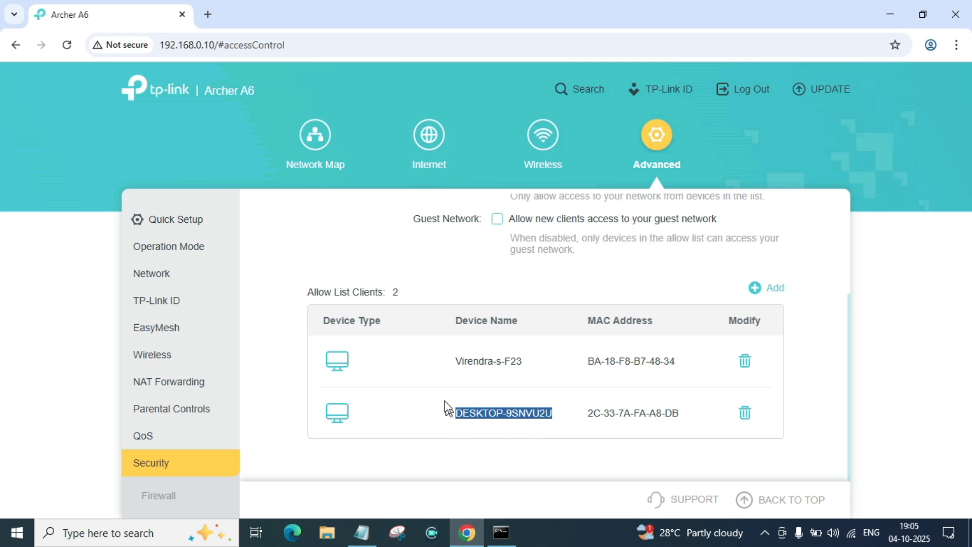
left_click(297, 292)
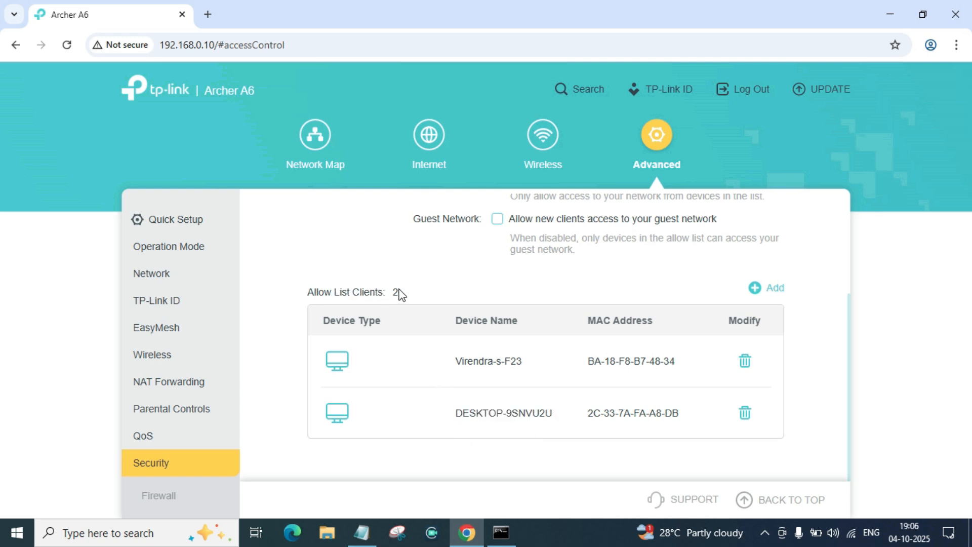
key("F11")
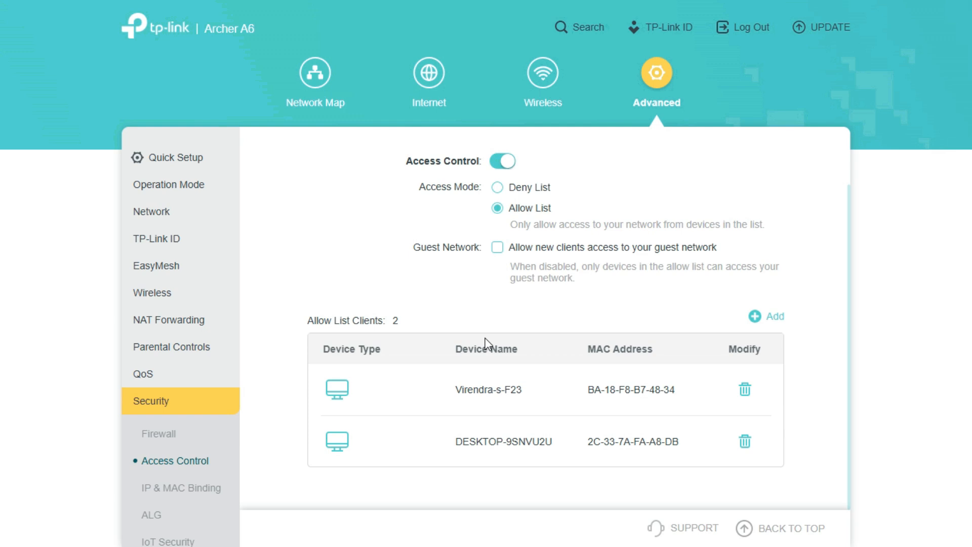
key("F11")
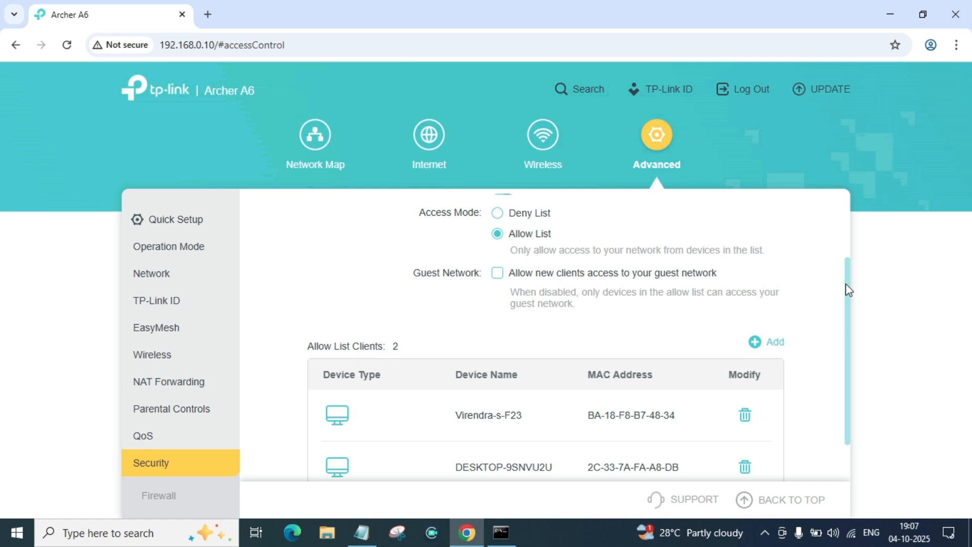
Switch Access Control off to stop restricting network access by the allow list
scroll(796, 261, "up", 2)
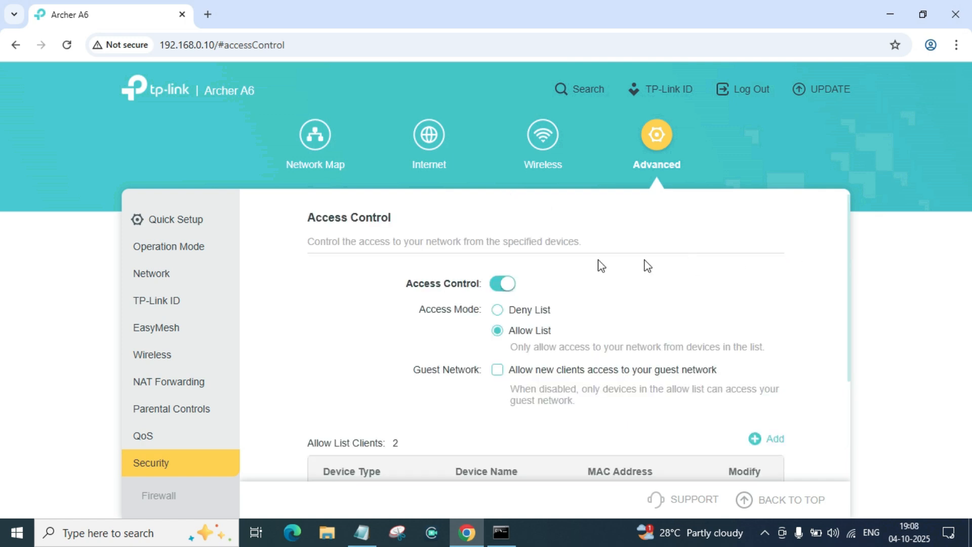
left_click(498, 285)
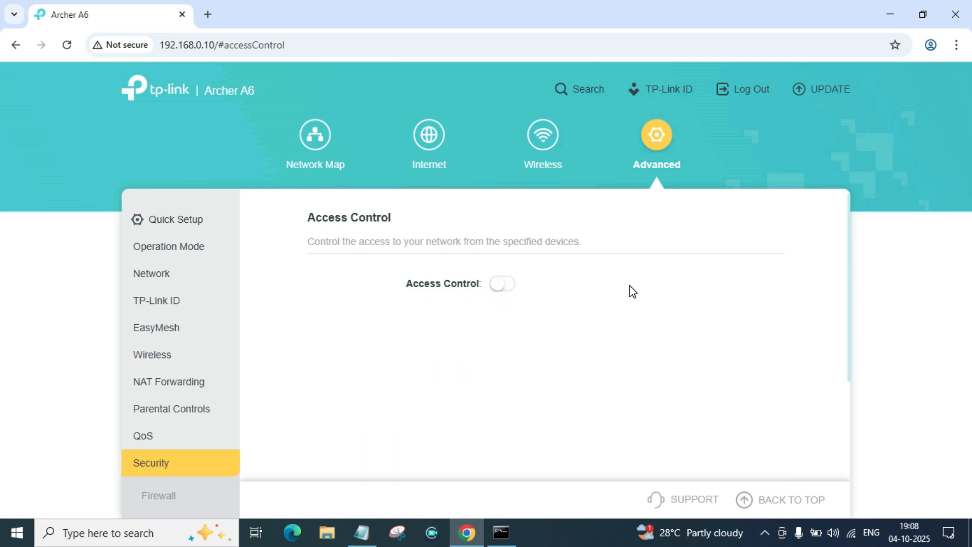